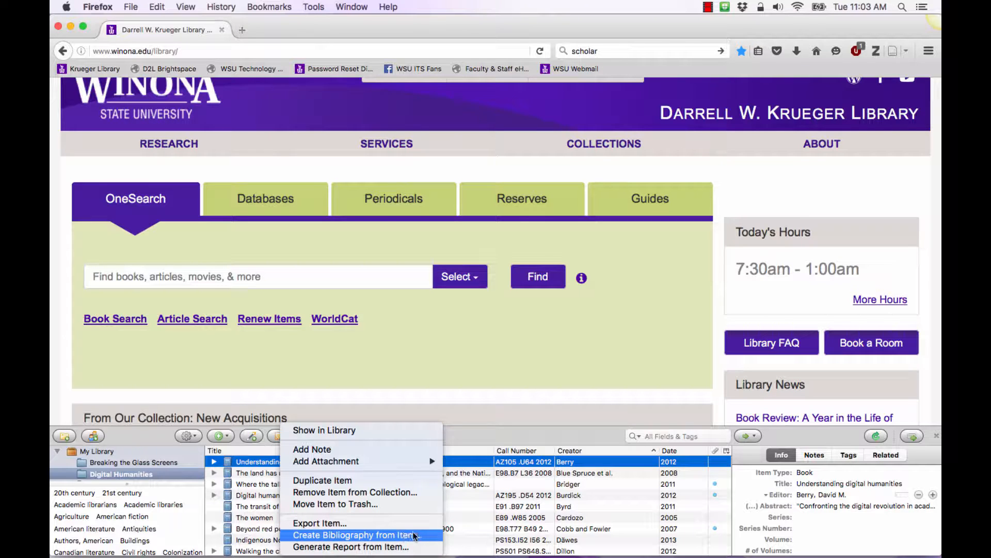
Start a bibliography from the "Understanding digital humanities" item, browse the citation styles and choose Chicago Manual of Style 16th edition (author-date)
left_click(344, 537)
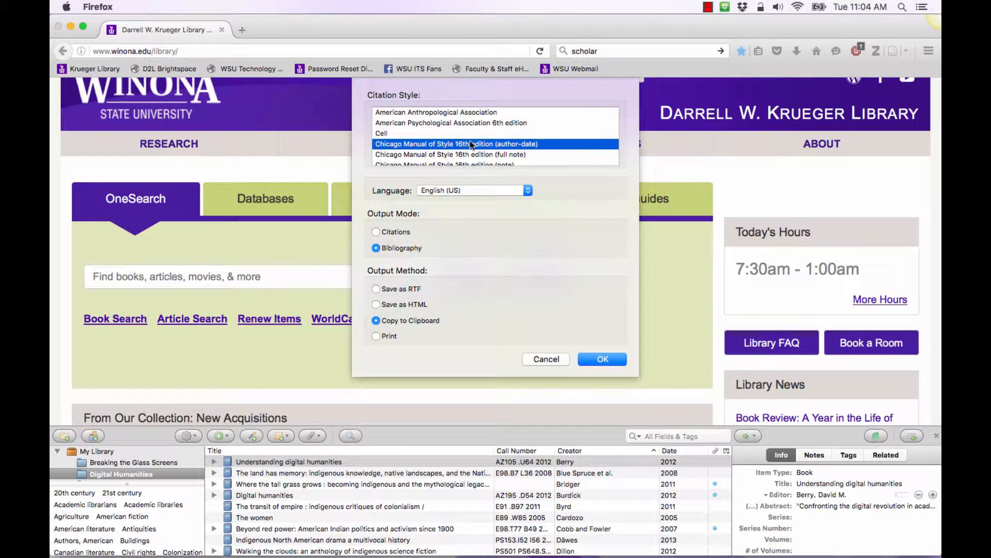
left_click(446, 115)
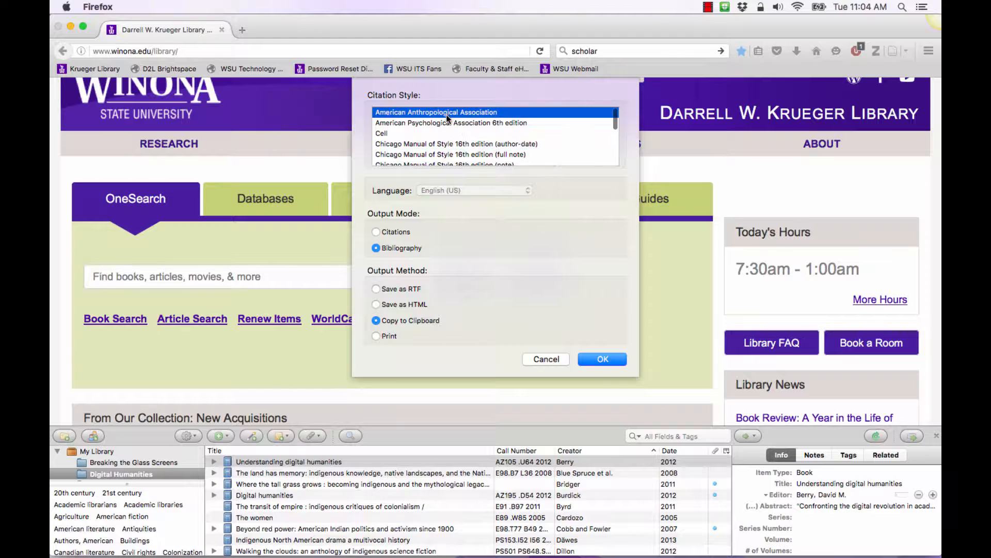
left_click(447, 123)
left_click(436, 137)
scroll(436, 137, "down", 5)
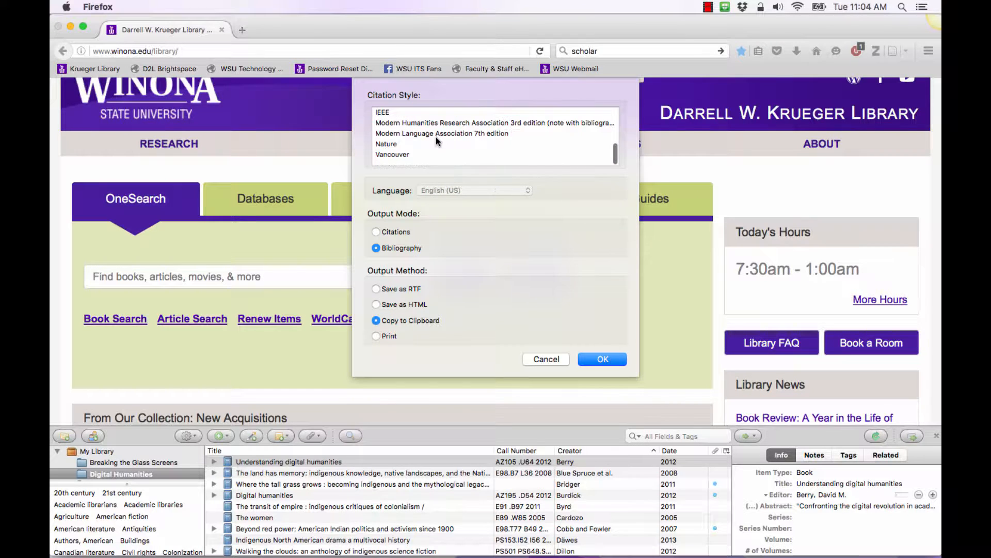
scroll(435, 137, "up", 5)
scroll(436, 138, "down", 5)
left_click(435, 133)
scroll(435, 133, "up", 5)
left_click(436, 146)
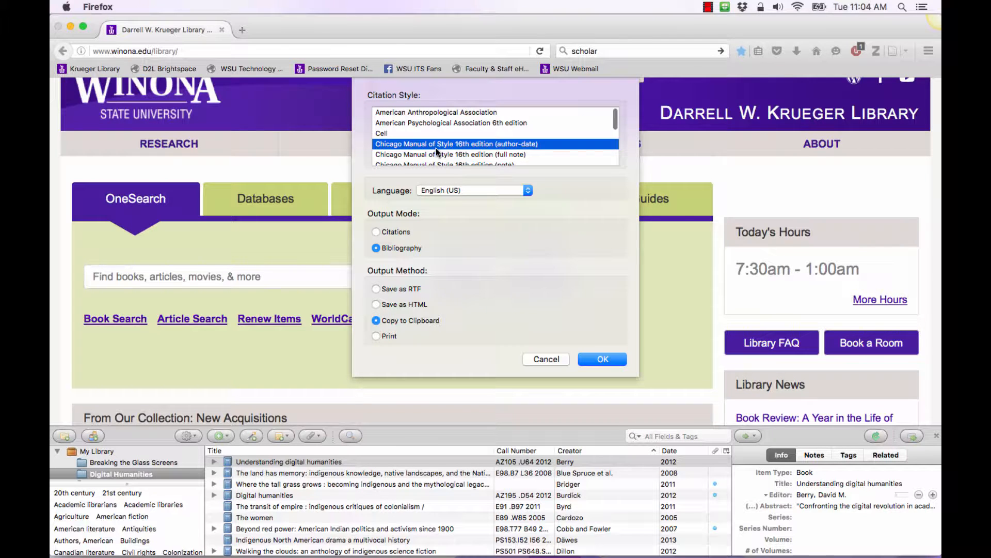
Compare the American Psychological Association 6th edition and Chicago full note and note styles, returning to Chicago 16th edition (author-date)
left_click(434, 122)
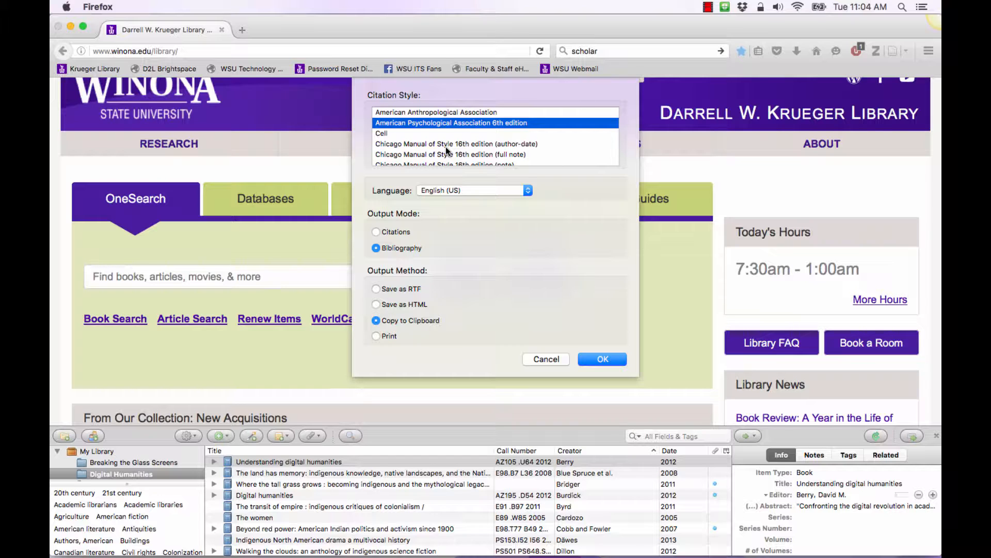
left_click(408, 146)
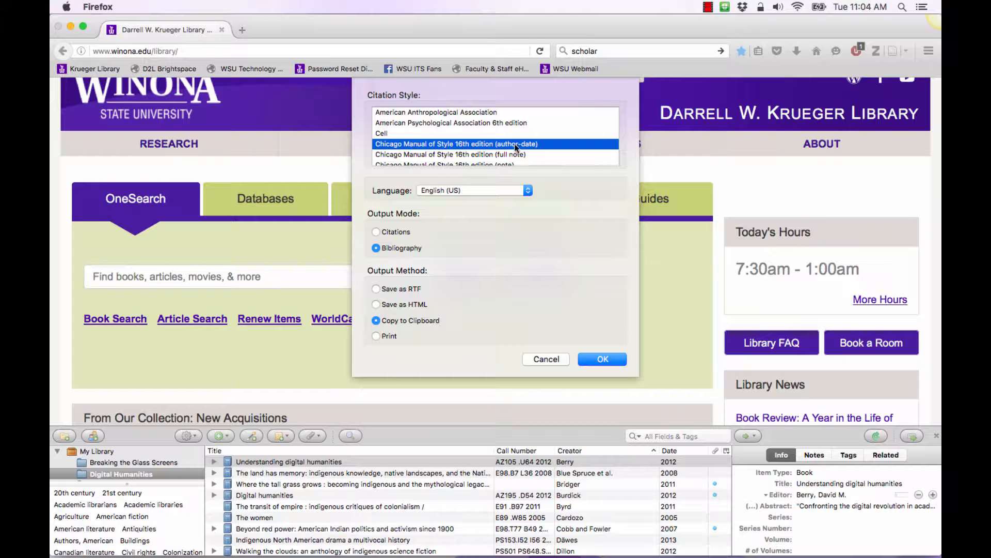
left_click(521, 155)
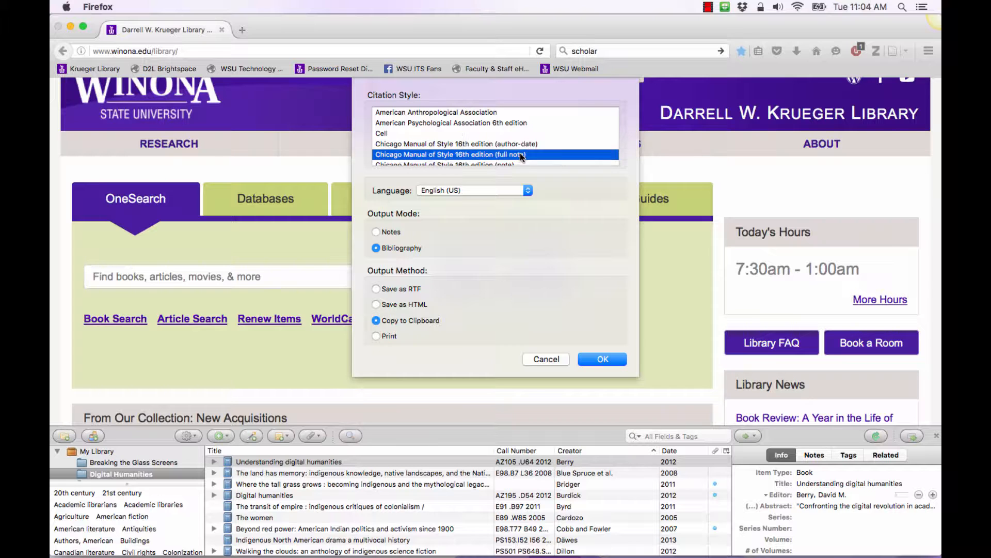
scroll(513, 158, "down", 2)
left_click(507, 143)
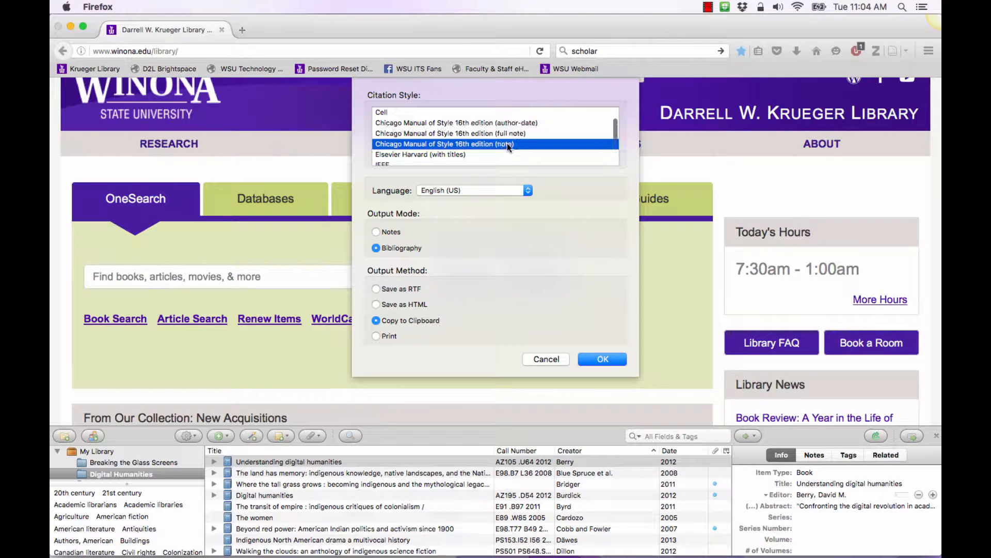
scroll(507, 123, "up", 2)
left_click(507, 144)
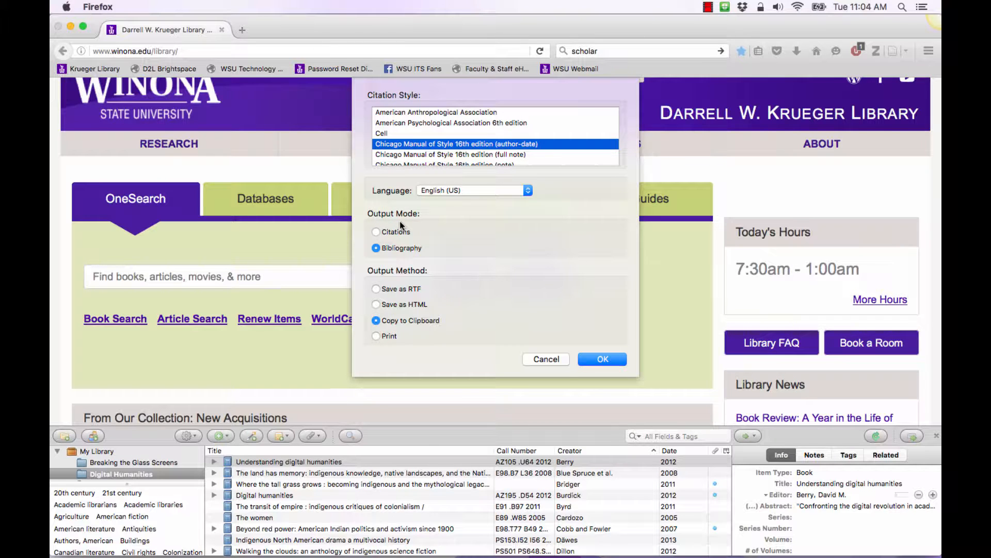
Set the output mode to Citations and the output method to Copy to Clipboard, and generate the citation
left_click(376, 234)
left_click(376, 320)
left_click(614, 362)
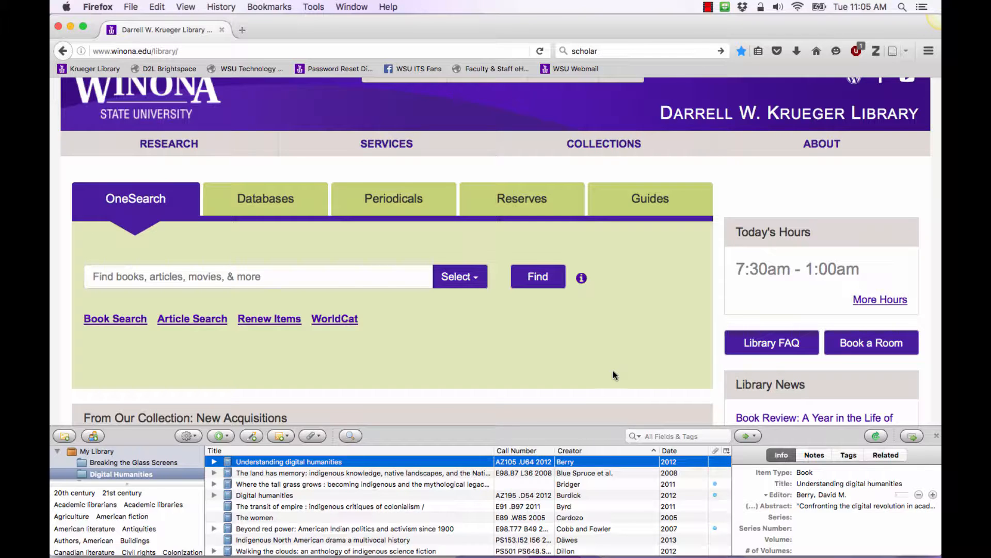
Switch to Word, write "Example sentence ." in the blank document and paste the copied in-text citation before the period
mouse_move(463, 552)
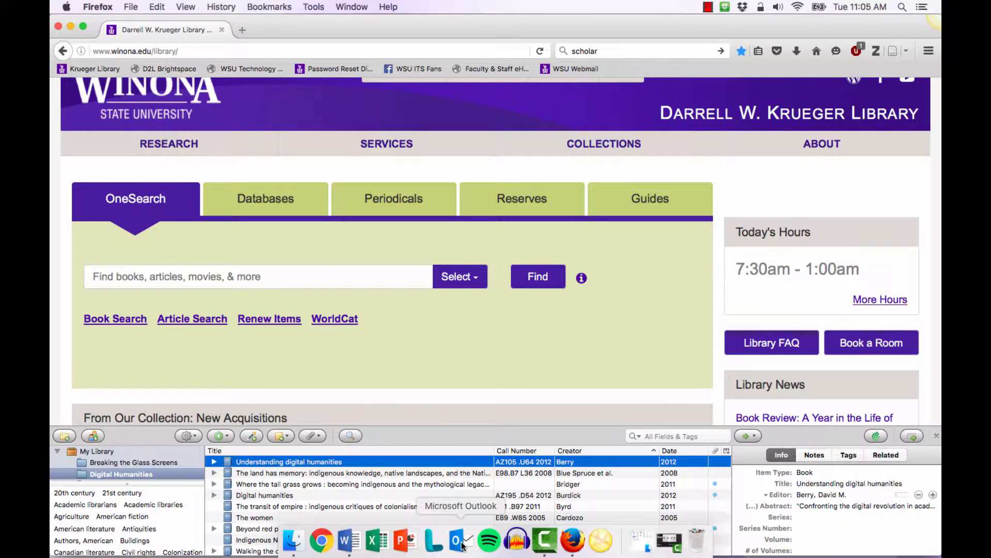
left_click(345, 540)
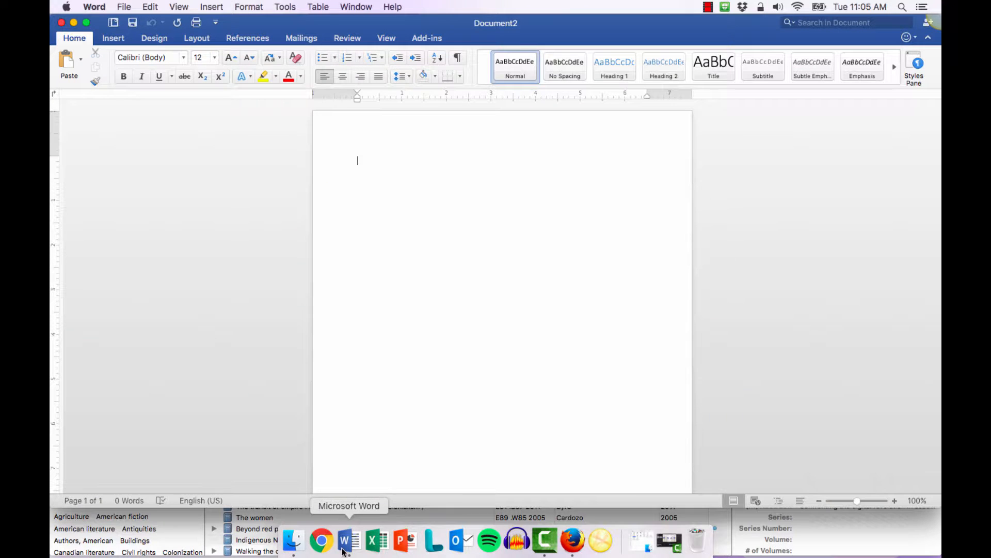
type("Example sentence")
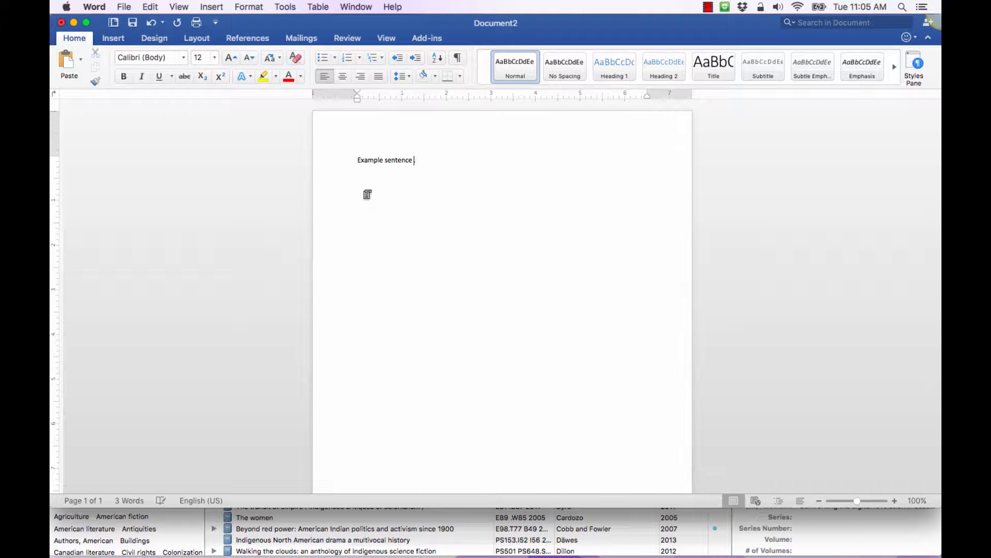
left_click(151, 7)
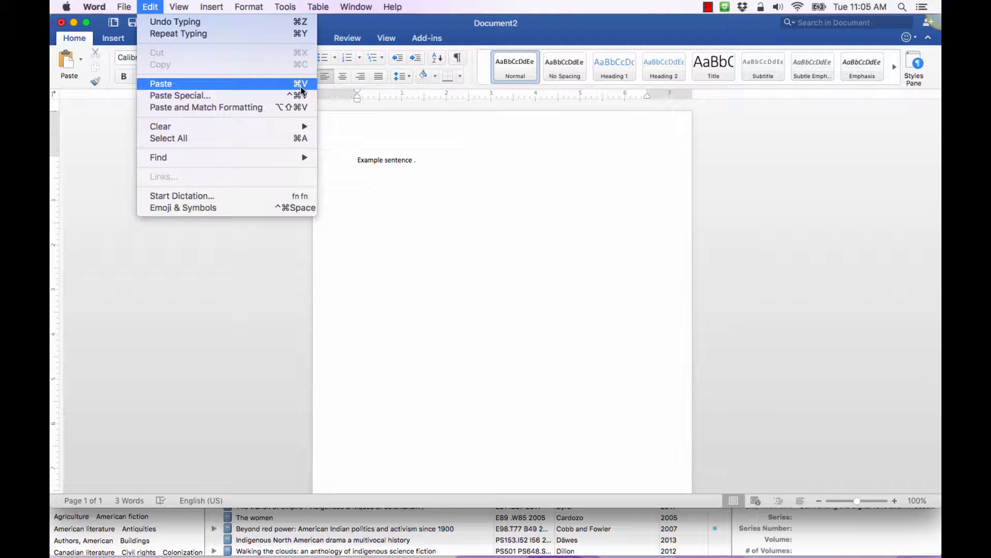
left_click(149, 7)
key("super+v")
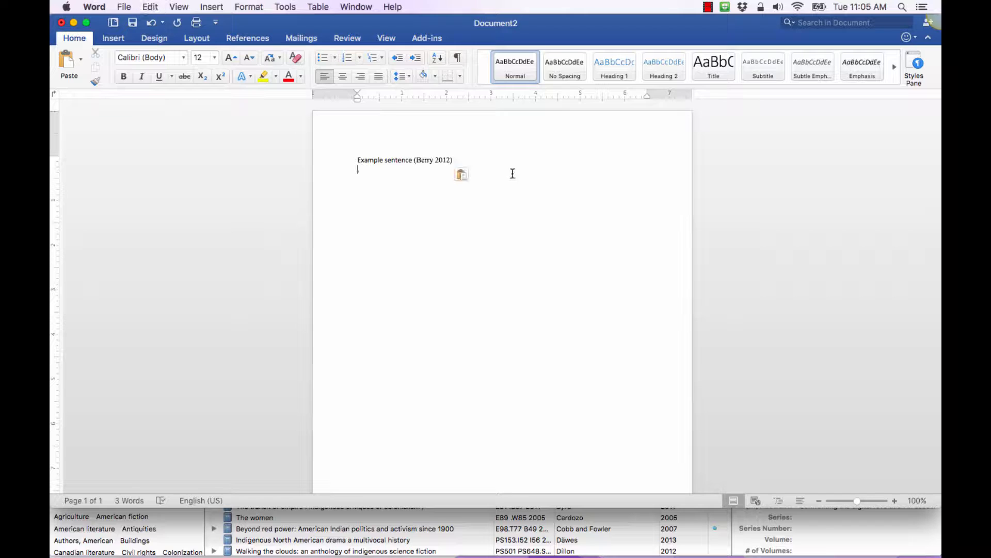
Highlight the pasted citation, check it against the book's creator and date in the Firefox Zotero library, and return to Word
left_click_drag(414, 162, 453, 165)
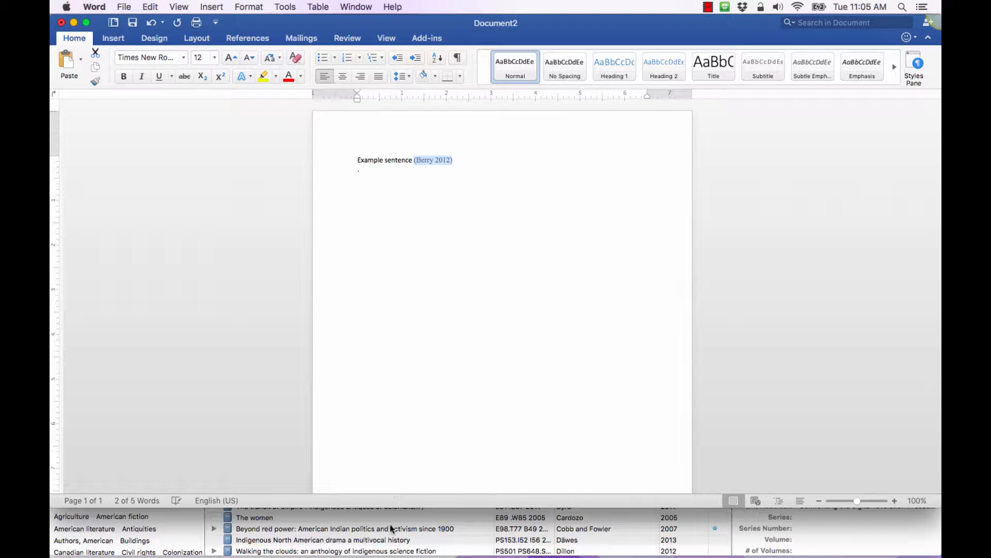
left_click(389, 525)
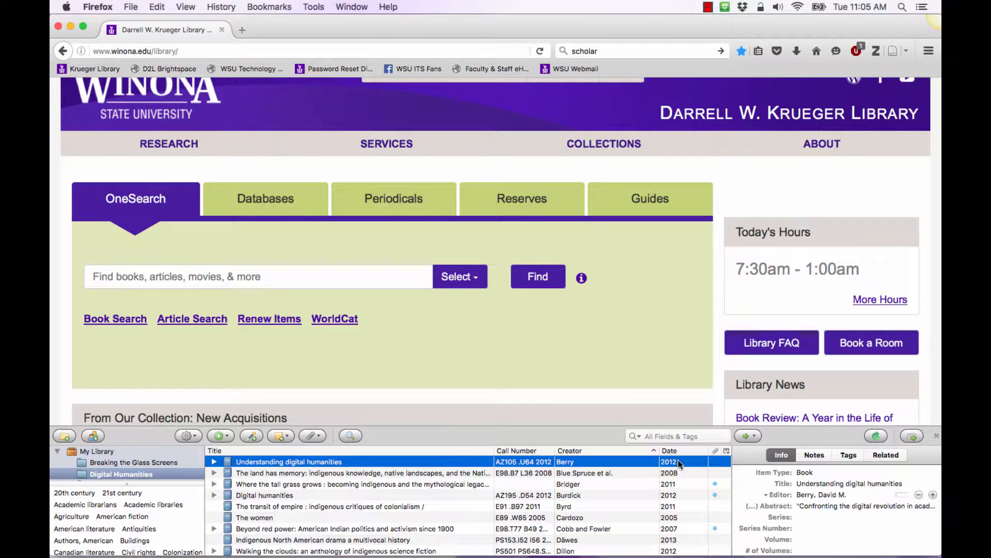
left_click(350, 540)
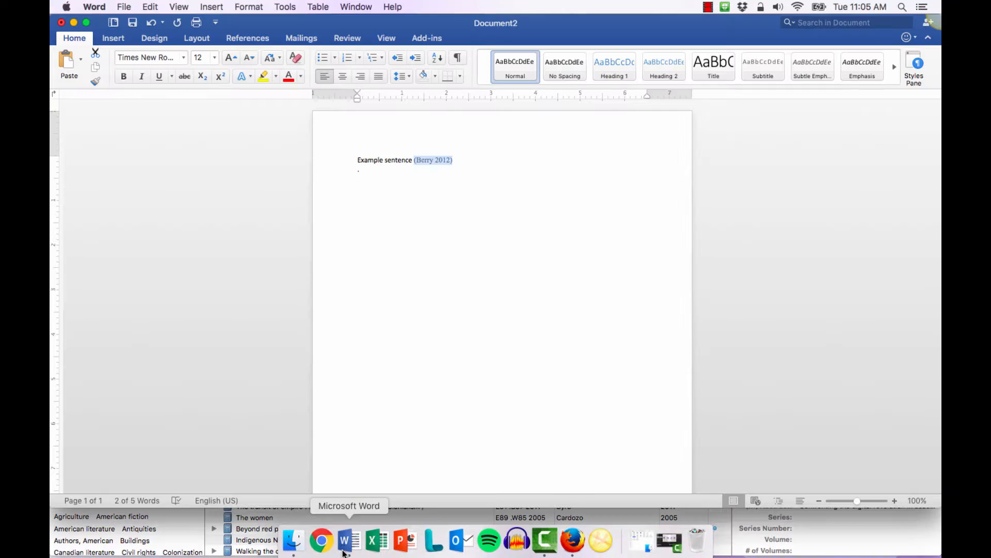
Add a period directly after the citation at the end of the example sentence
left_click(451, 207)
left_click(463, 161)
type(".")
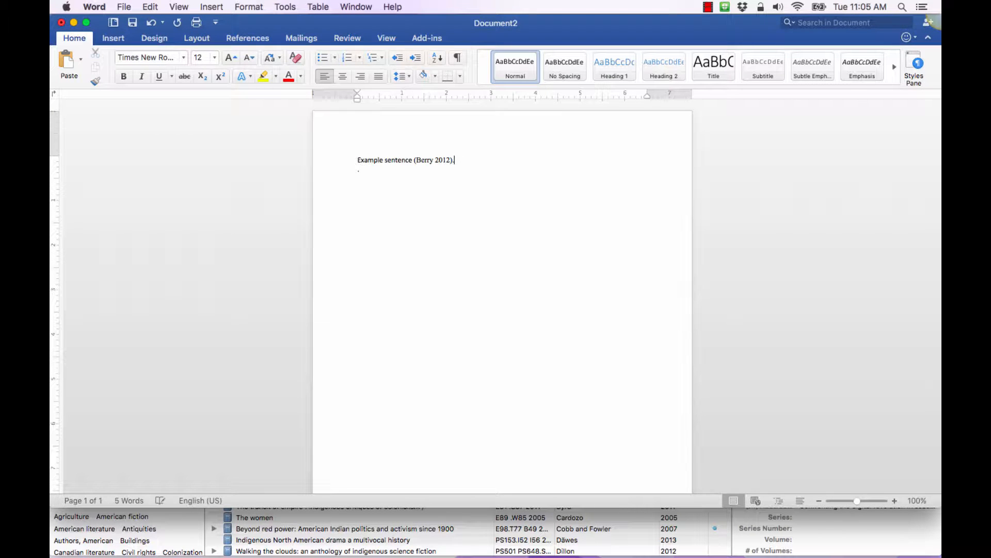
Add a "References" heading below the example sentence and insert a horizontal line above the heading
type("References")
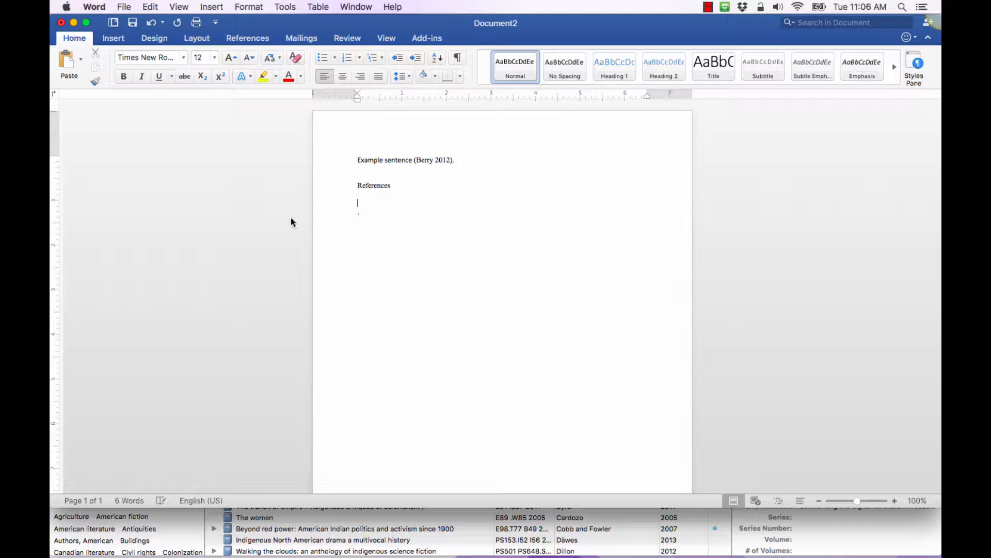
left_click(356, 177)
type("----")
key("Return")
left_click(365, 204)
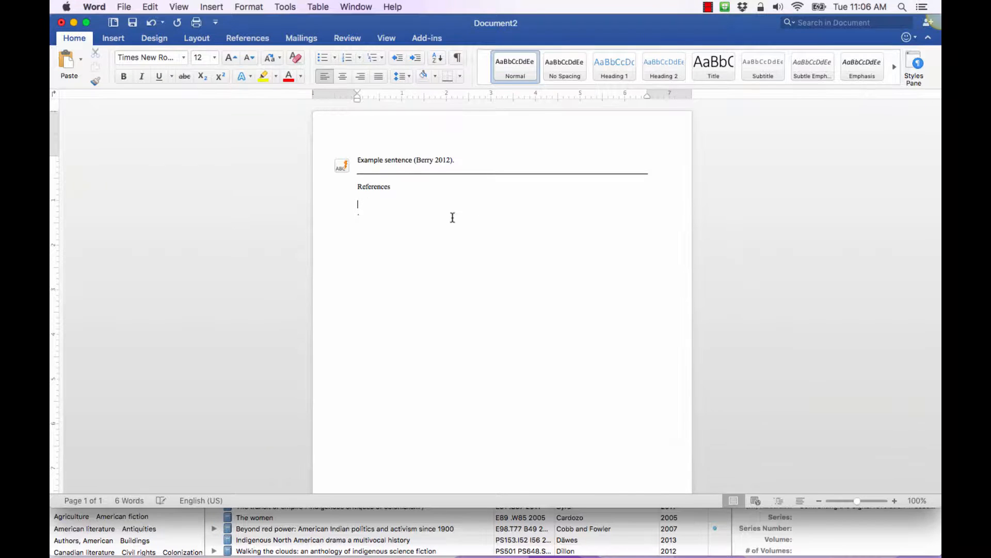
Switch to Firefox and copy a Chicago 16th edition (author-date) bibliography entry for "Understanding digital humanities" to the clipboard
key("super+Tab")
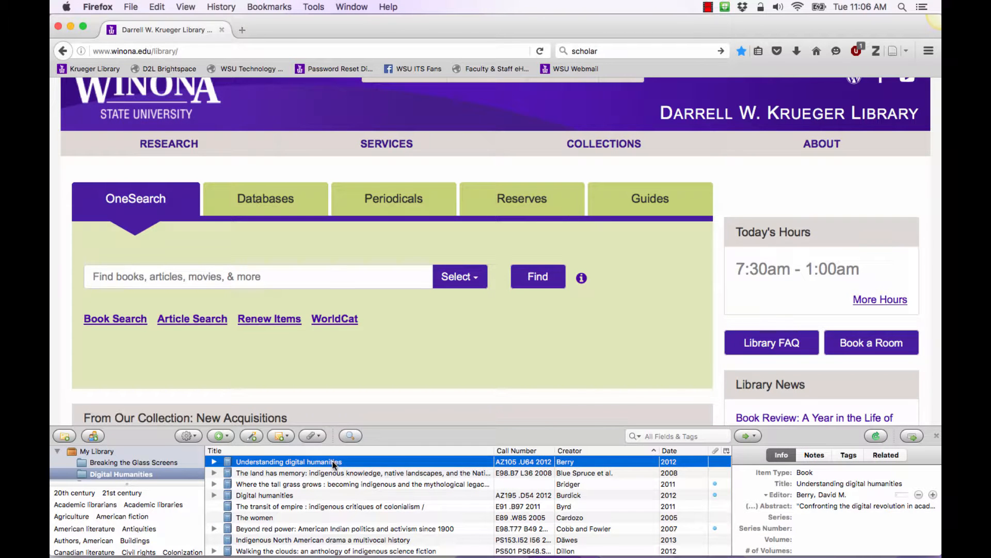
right_click(334, 463)
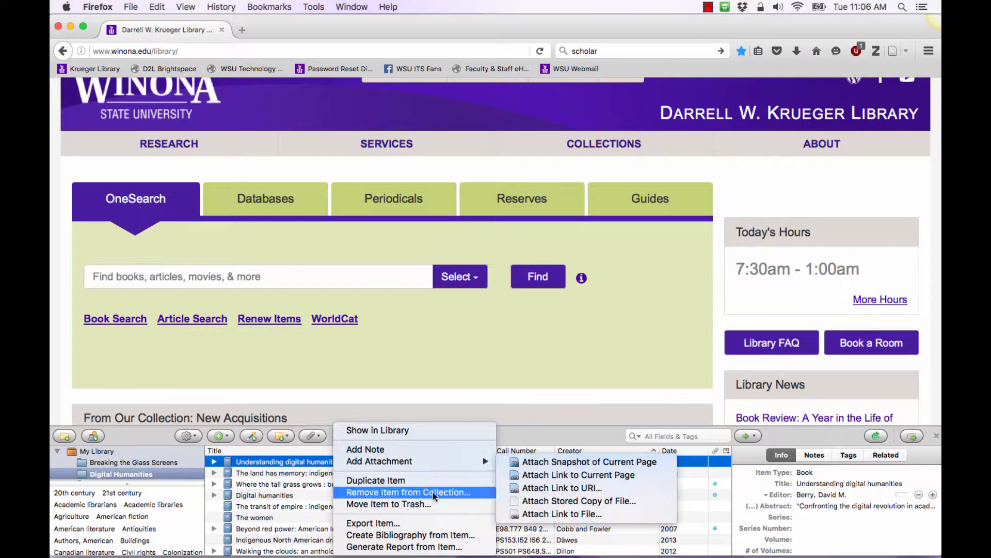
left_click(427, 534)
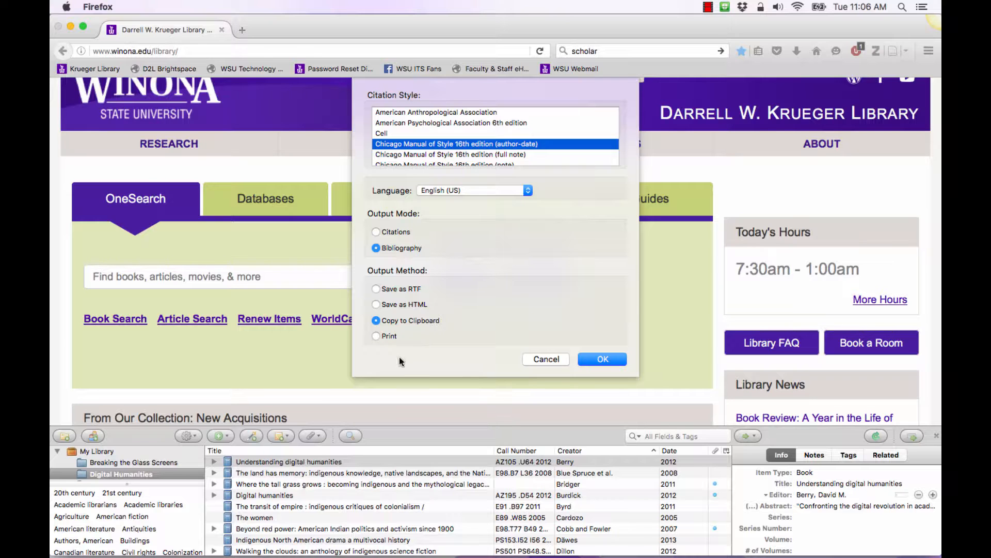
left_click(598, 359)
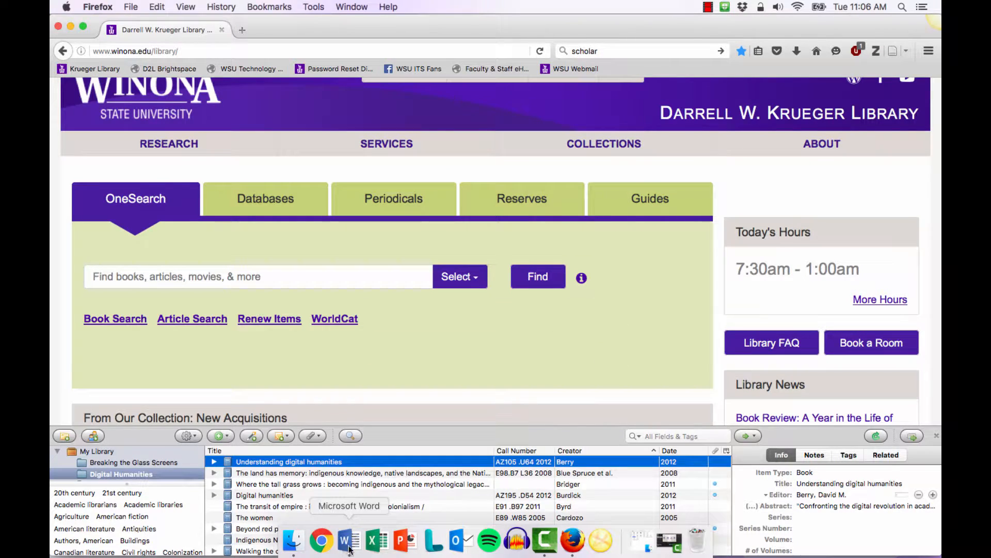
Switch to Word, paste the bibliography entry under References and remove the extra space before the semicolon after "Hampshire"
left_click(349, 539)
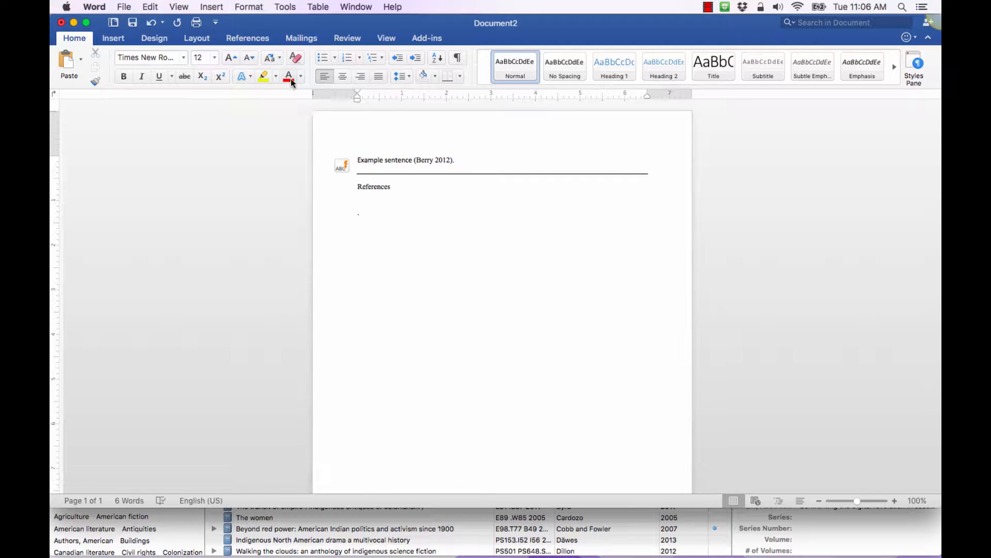
key("super+v")
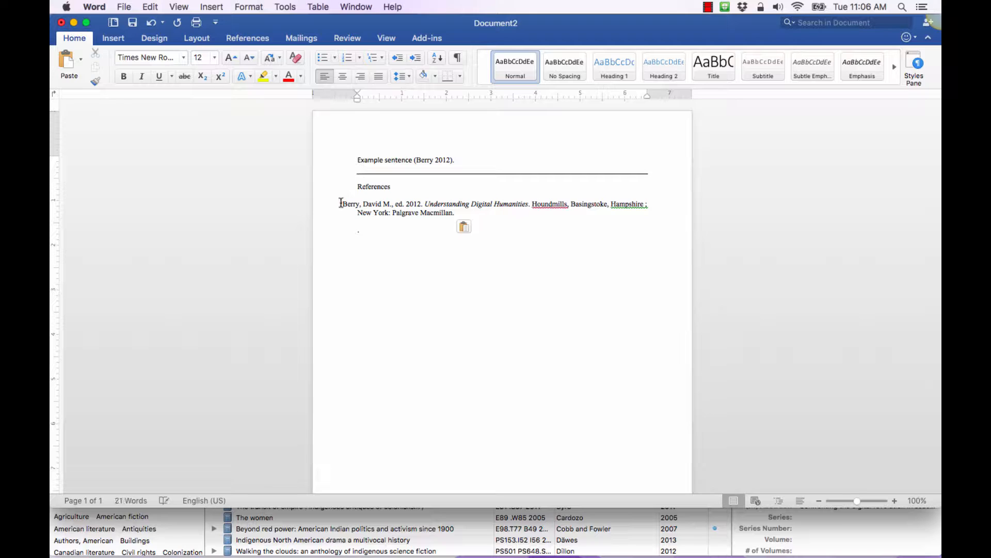
left_click(341, 204)
left_click_drag(363, 208, 471, 221)
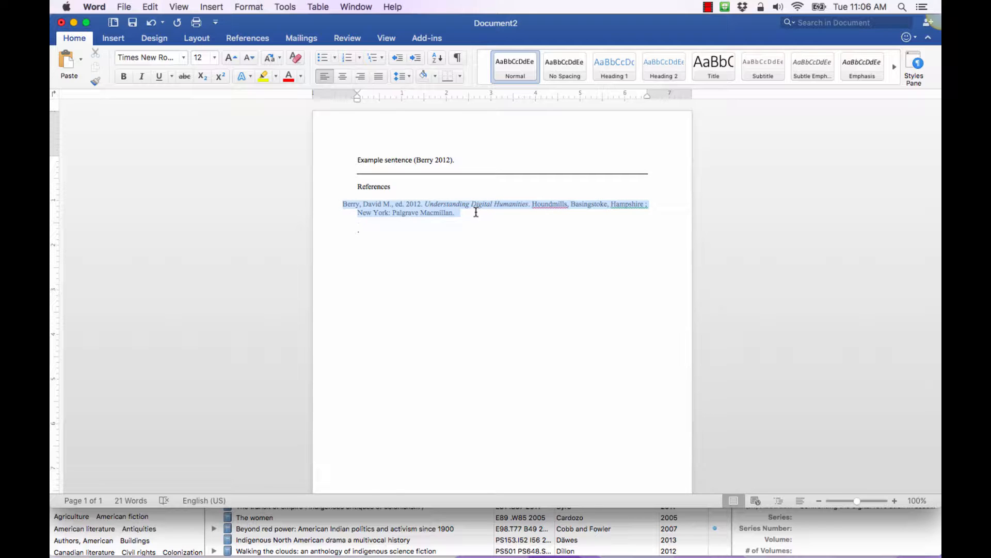
left_click(479, 212)
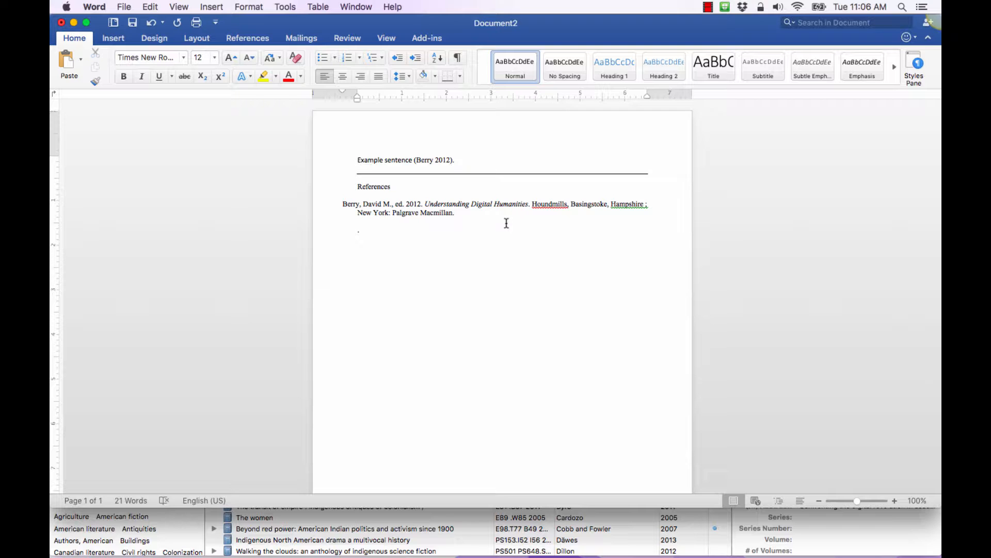
left_click(642, 204)
key("BackSpace")
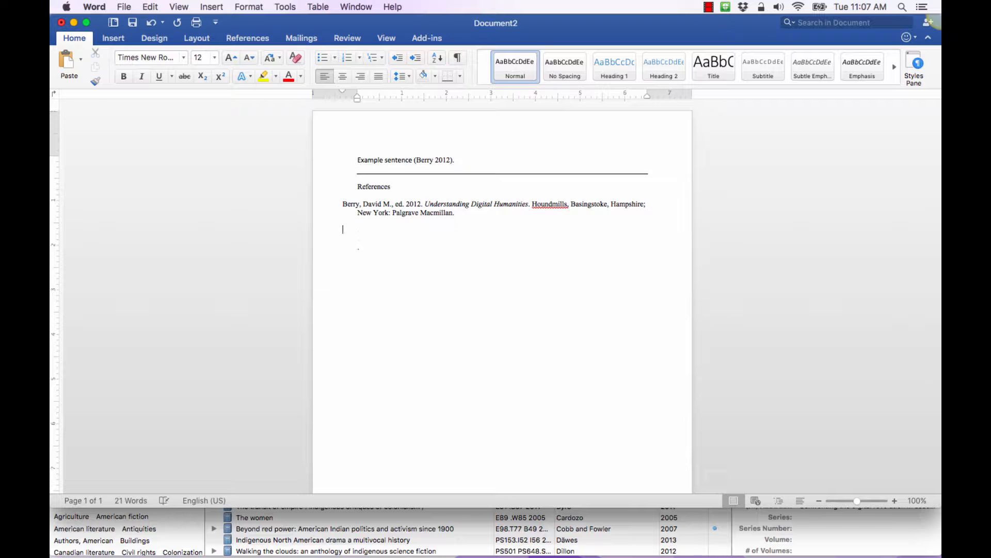
Switch to Firefox and look through the items in the Digital Humanities collection from start to end
left_click(353, 536)
scroll(349, 474, "down", 10)
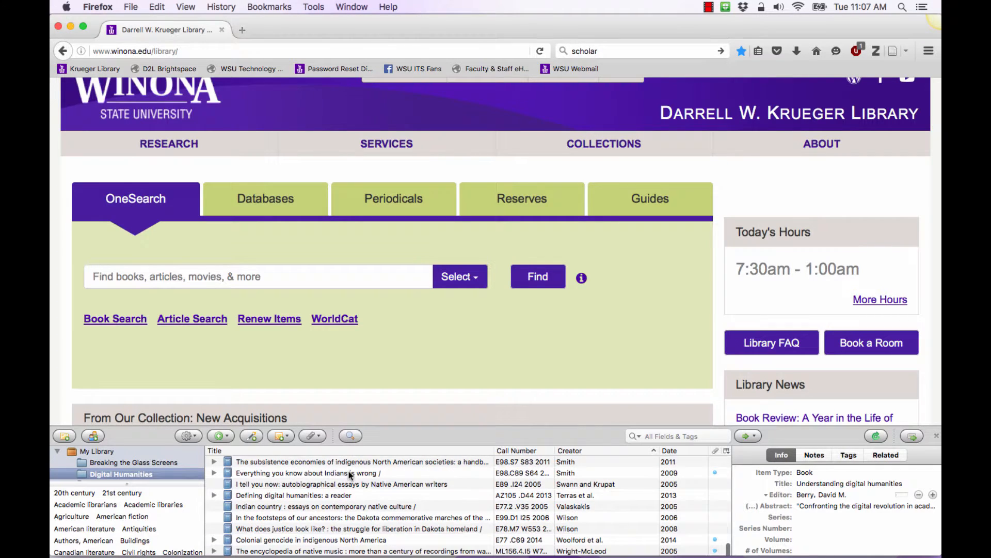
scroll(299, 460, "up", 10)
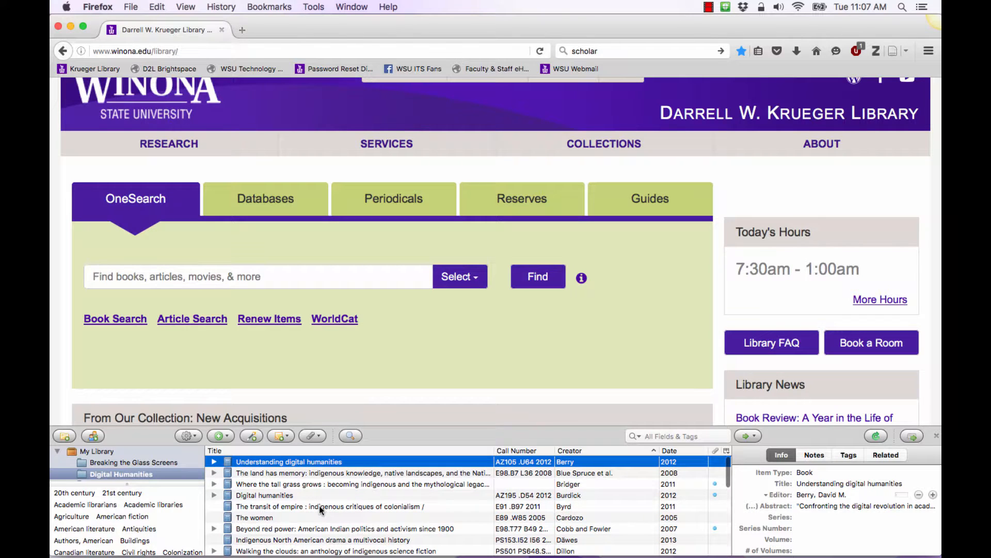
scroll(319, 506, "down", 15)
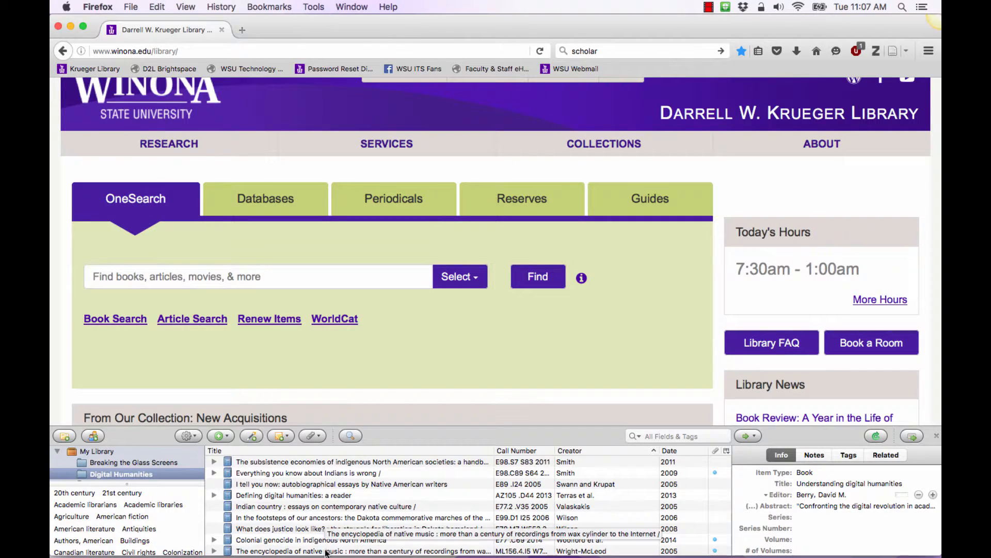
scroll(310, 475, "up", 5)
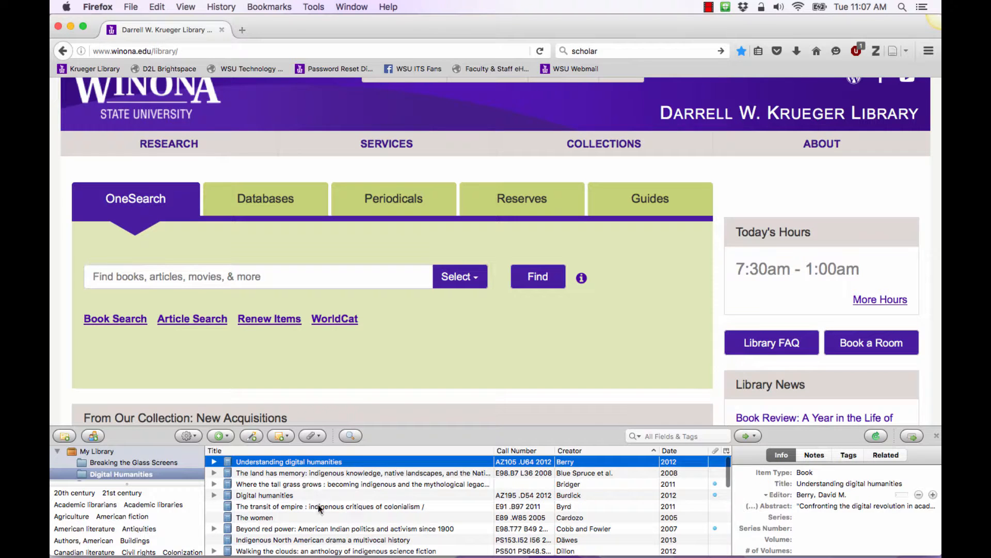
scroll(320, 526, "down", 5)
scroll(321, 531, "up", 10)
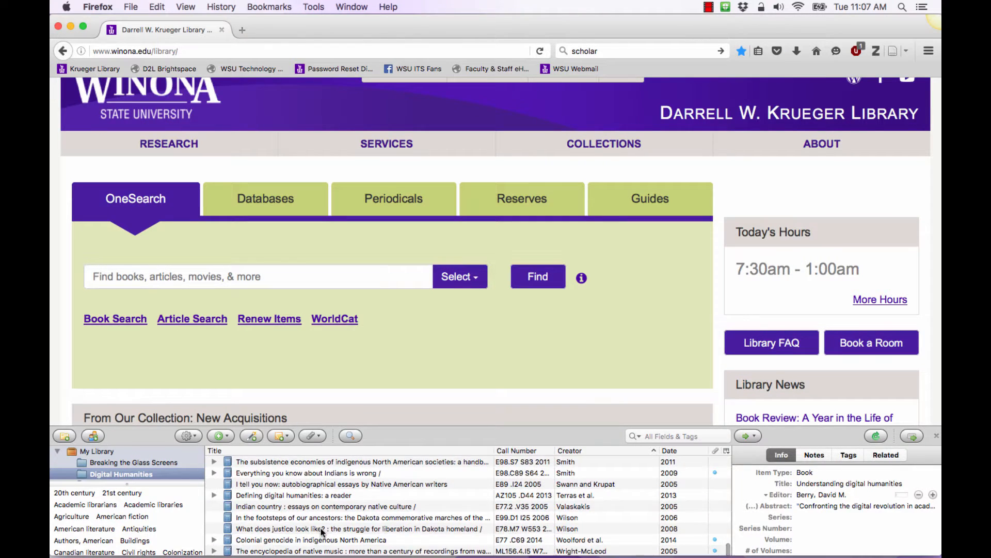
Select all items in the Digital Humanities collection and copy their Chicago 16th edition (author-date) bibliography to the clipboard
key("super+a")
scroll(321, 532, "up", 3)
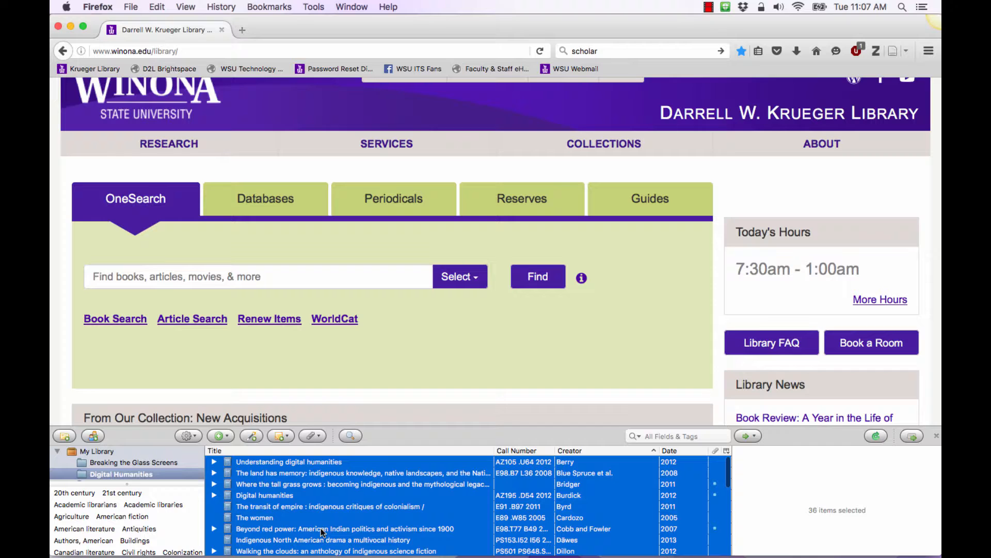
right_click(381, 489)
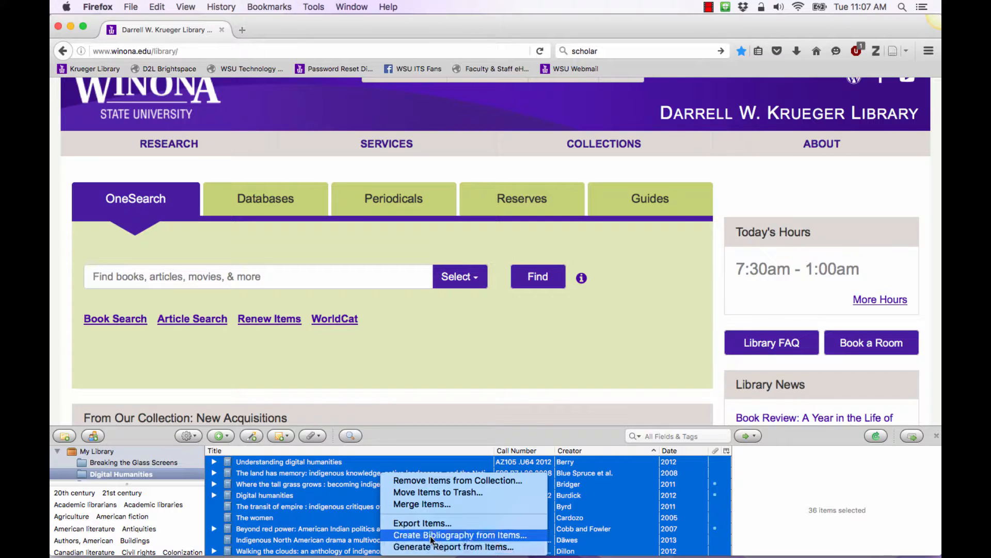
left_click(430, 539)
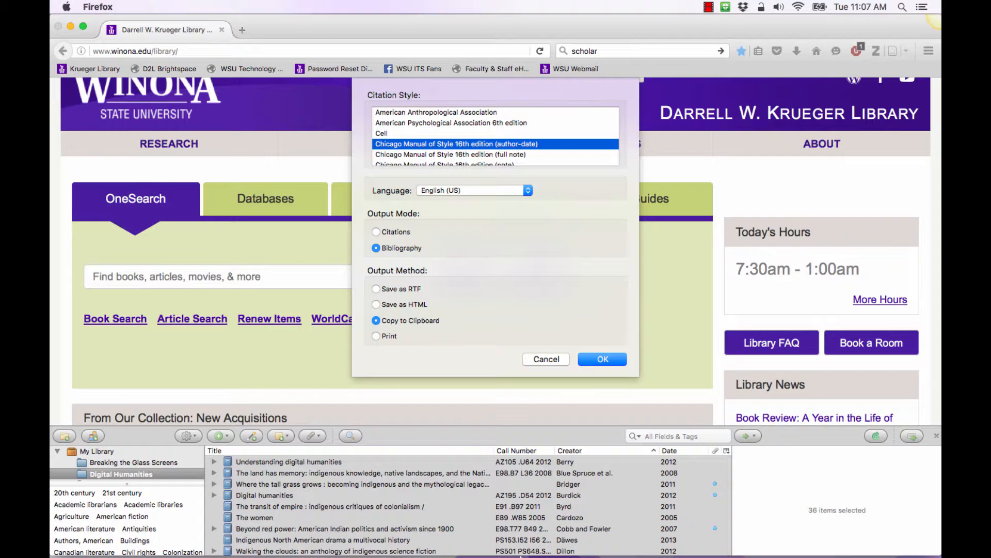
key("Return")
Switch to Word, paste the bibliography of the whole collection below the existing reference entry, look through it and undo the paste
mouse_move(526, 553)
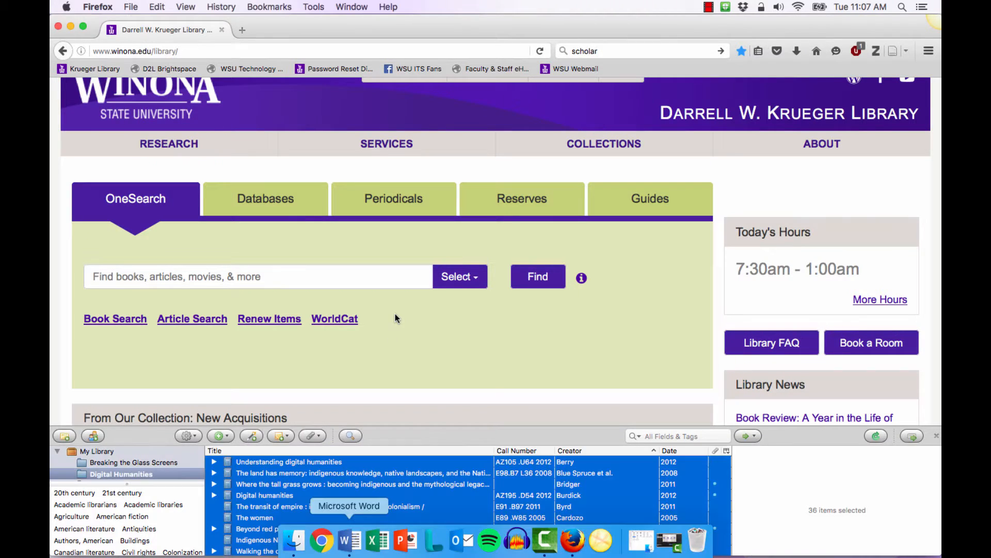
left_click(349, 541)
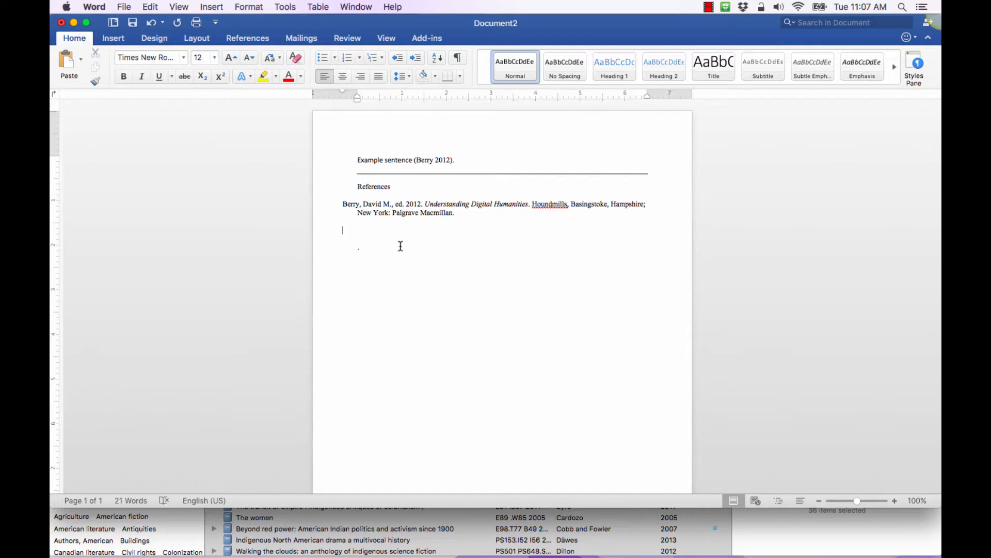
key("super+v")
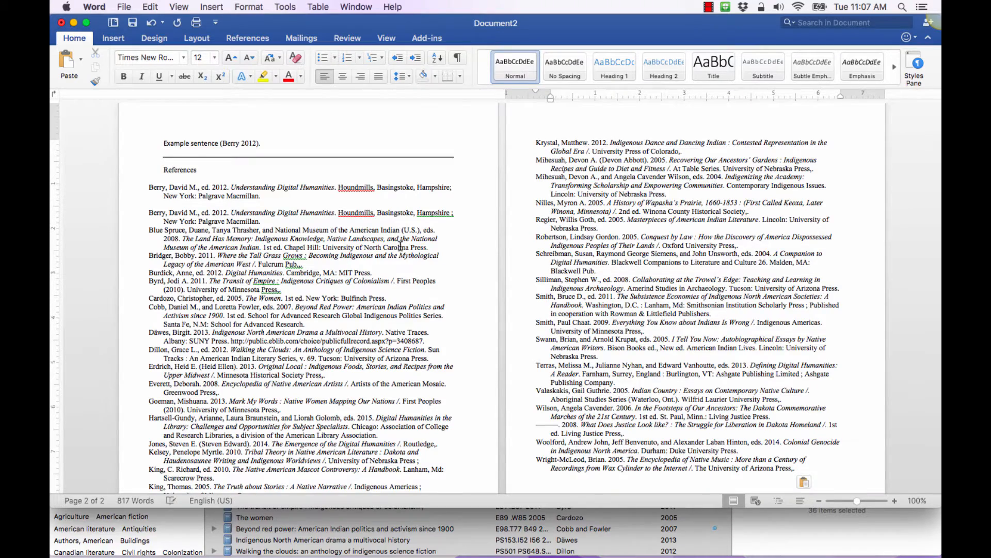
scroll(401, 247, "down", 3)
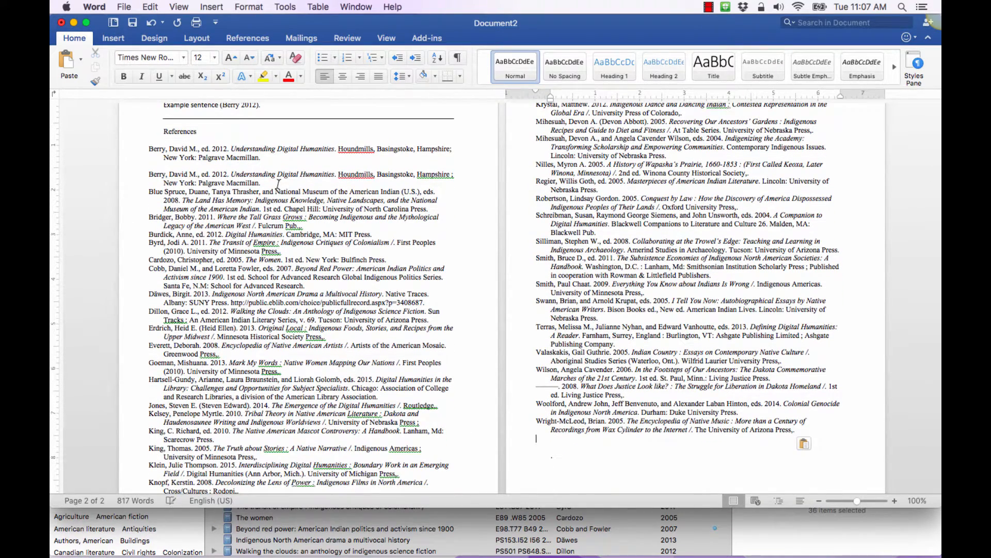
key("super+z")
key("super+z")
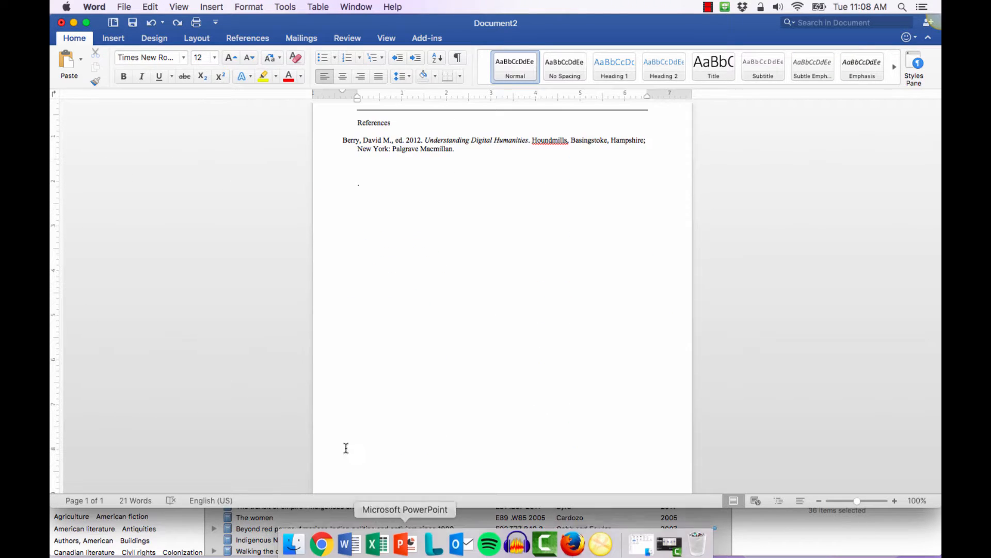
Switch to Firefox and try to select scattered items, including "The land has memory", "The transit of empire", "Mark my words" and "The emergence of the digital humanities"
key("super+Tab")
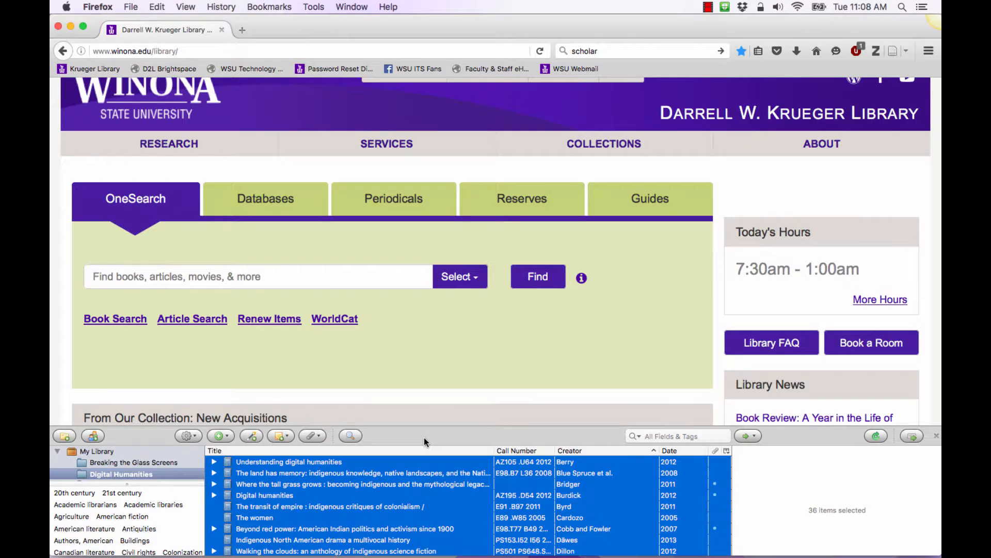
left_click(380, 480)
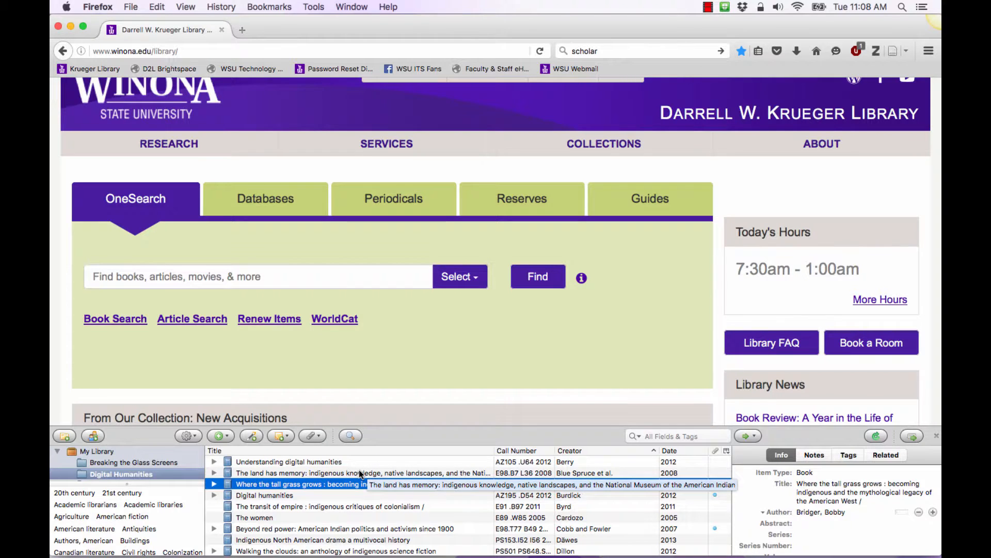
key("Down")
key("Down")
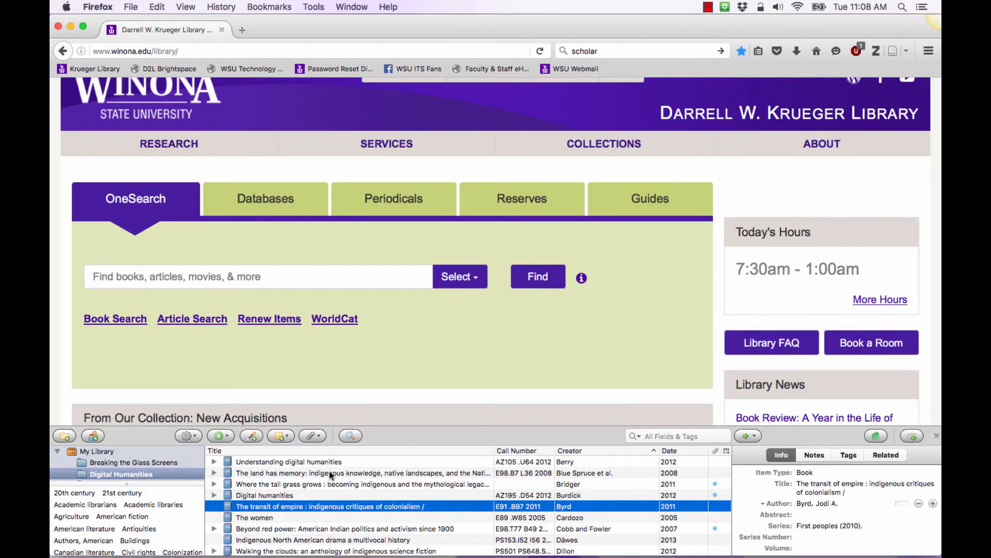
left_click(331, 473, "super")
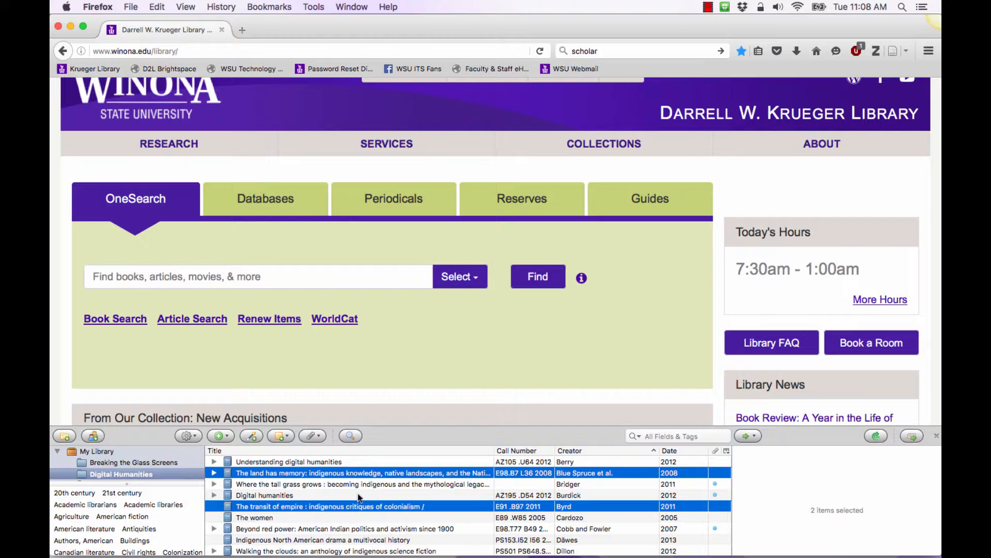
left_click(358, 540, "super")
scroll(353, 473, "down", 3)
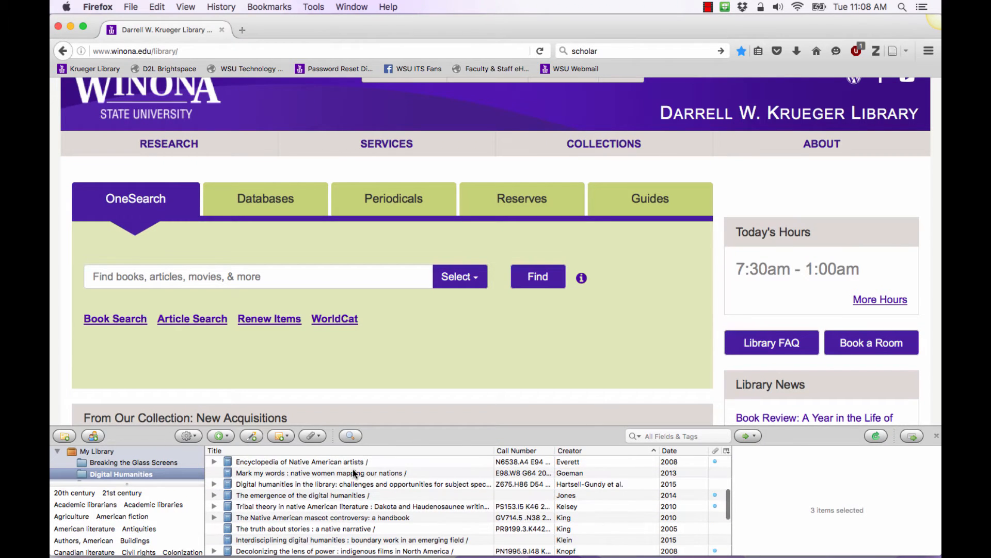
left_click(351, 491, "super")
left_click(351, 479, "super")
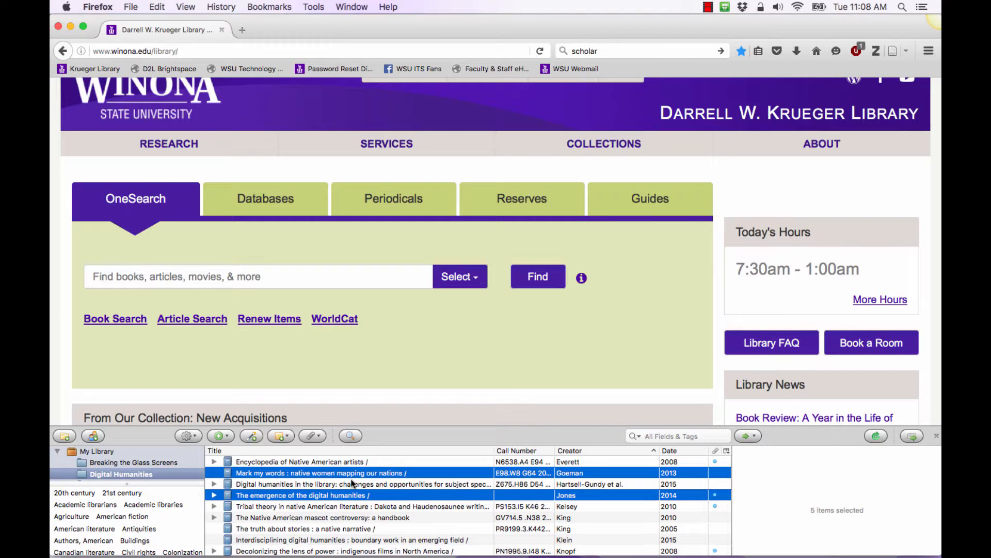
Select these books together: "Understanding digital humanities", "The women", "Interdisciplining…", "Decolonizing…", "Indigenizing…", "I tell you now", "In the footsteps…" and "Colonial genocide…"
left_click(351, 482)
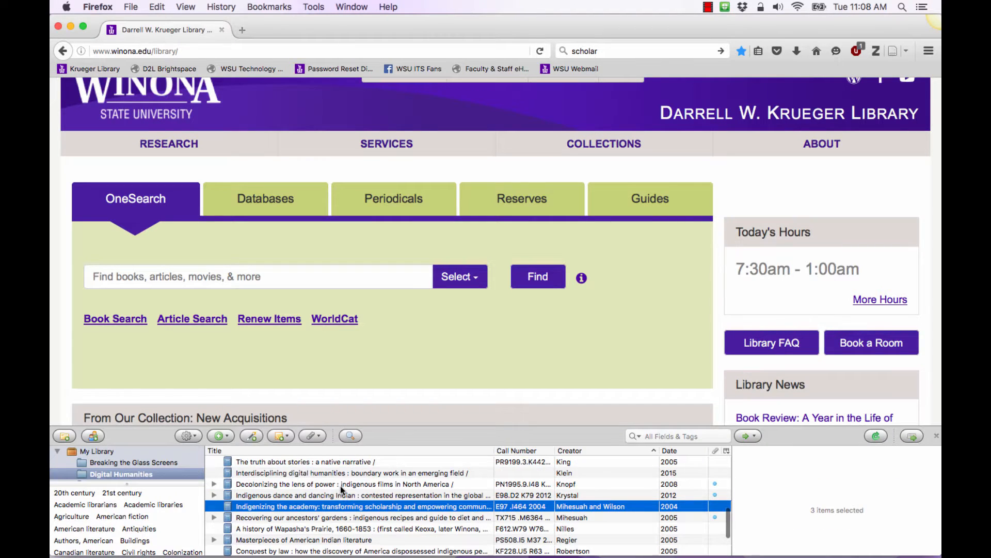
left_click(339, 477, "super")
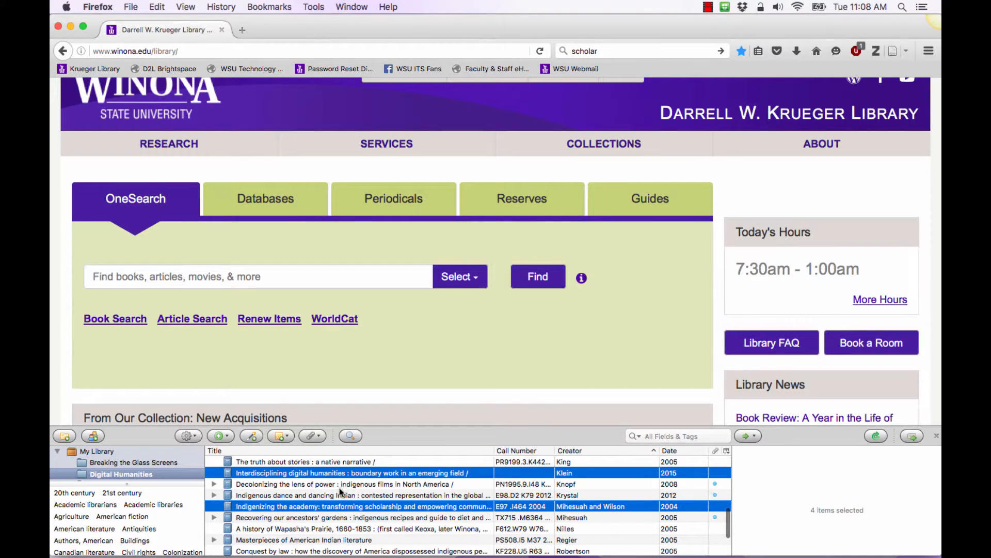
left_click(340, 487, "super")
scroll(340, 487, "down", 5)
left_click(339, 488, "super")
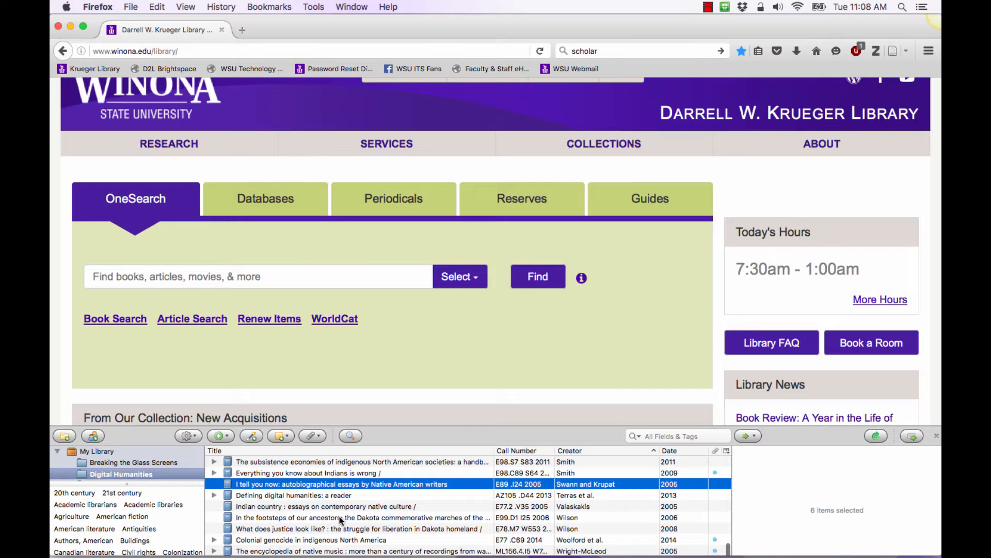
left_click(339, 518, "super")
left_click(337, 539, "super")
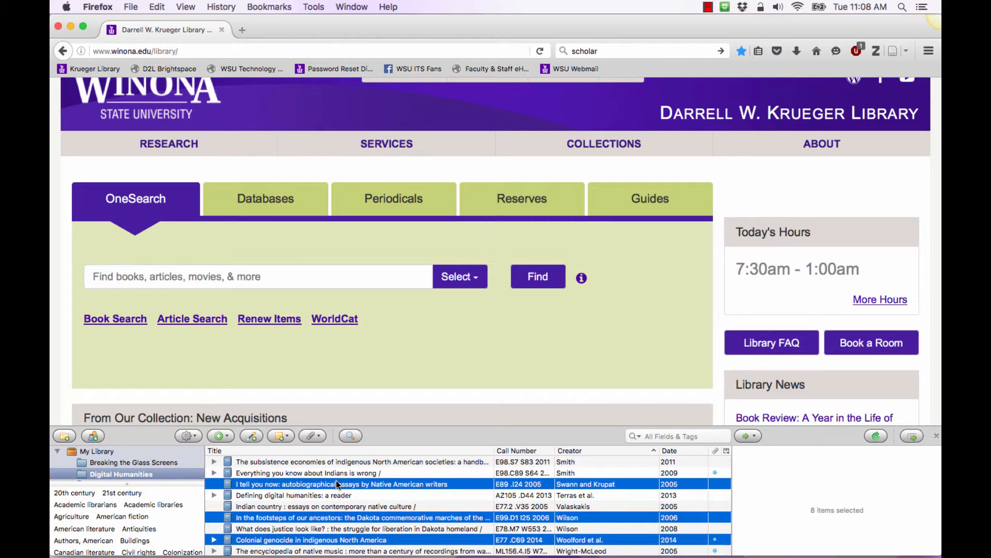
Copy a Chicago 16th edition (author-date) bibliography of the selected items to the clipboard and paste it below the existing reference entry in Word
right_click(336, 480)
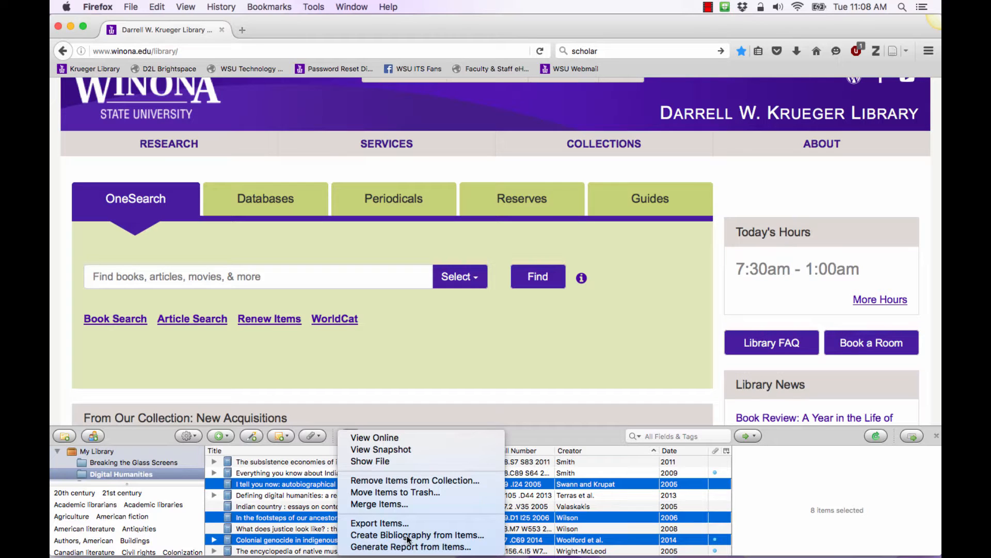
left_click(409, 534)
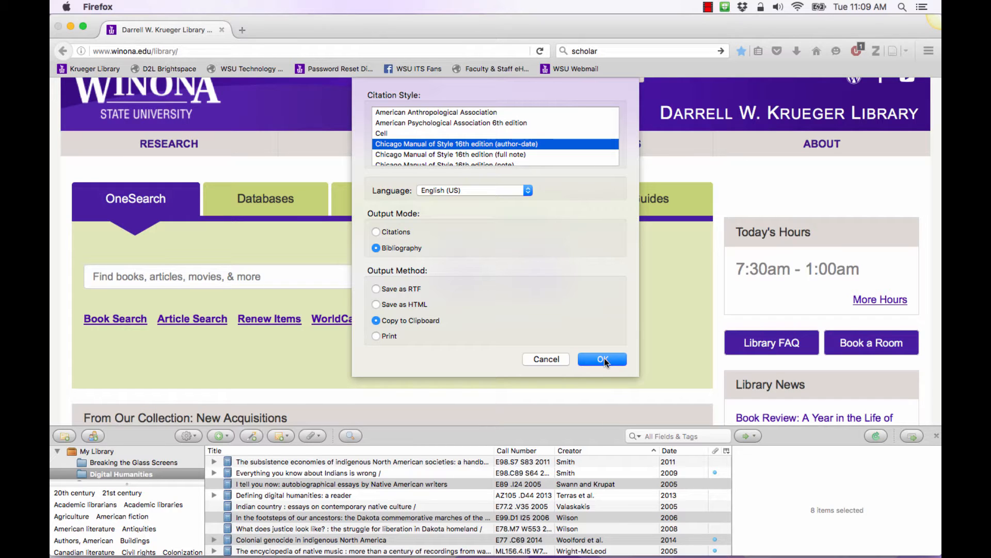
key("Return")
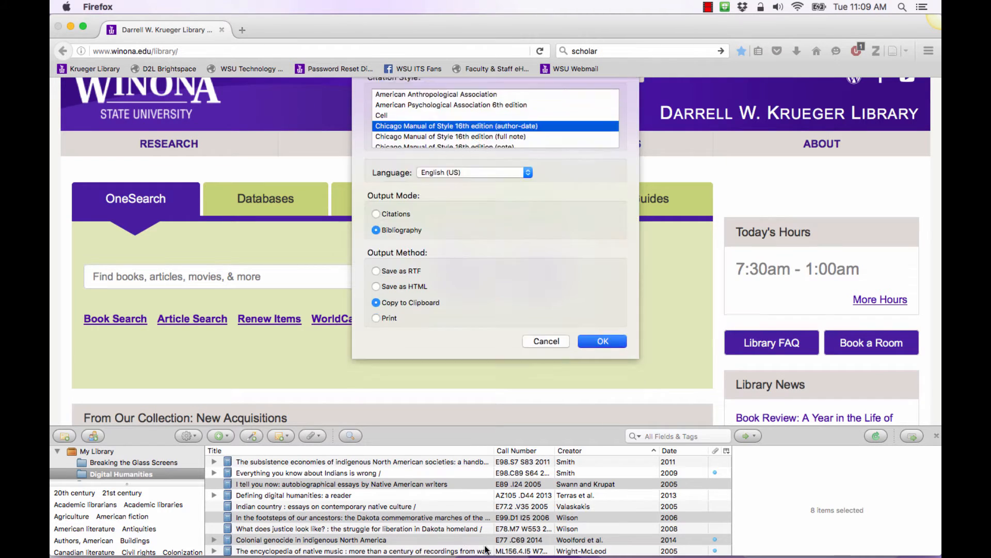
left_click(349, 540)
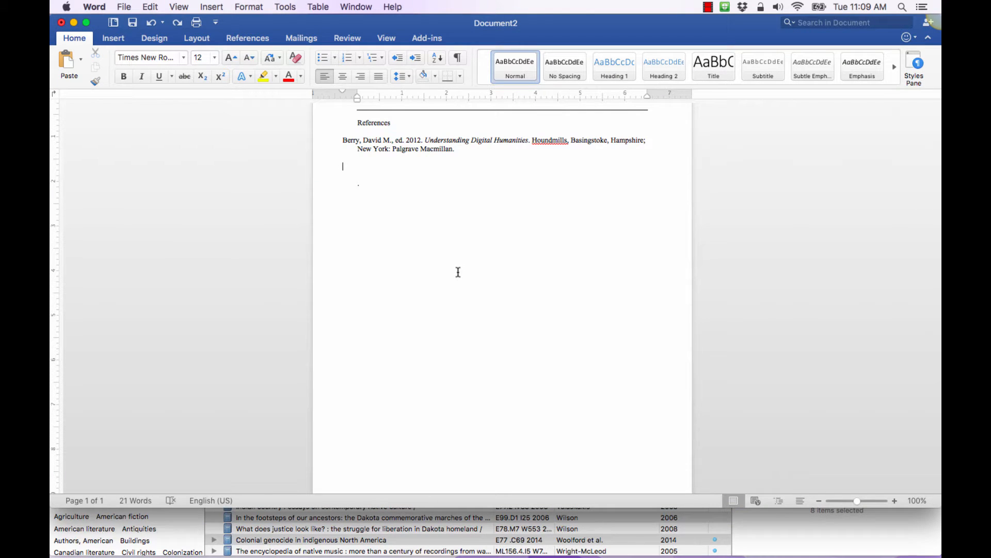
type("Berry, David M., ed. 2012. Understanding Digital Humanities. Houndmills, Basingstoke, Hampshire ; New York: Palgrave Macmillan. Cardozo, Christopher, ed. 2005. The Women. 1st ed. New York: Bulfinch Press. Klein, Julie Thompson. 2015. Interdisciplining Digital Humanities : Boundary Work in an Emerging Field /. Digital Humanities (Ann Arbor, Mich.). University of Michigan Press,. Knopf, Kerstin. 2008. Decolonizing the Lens of Power : Indigenous Films in North America /. Cross/Cultures ; Rodopi,. Mihesuah, Devon A., and Angela Cavender Wilson, eds. 2004. Indigenizing the Academy: Transforming Scholarship and Empowering Communities. Contemporary Indigenous Issues. Lincoln: University of Nebraska Press. Swann, Brian, and Arnold Krupat, eds. 2005. I Tell You Now: Autobiographical Essays by Native American Writers. Bison Books ed., New ed. American Indian Lives. Lincoln: University of Nebraska Press. Wilson, Angela Cavender. 2006. In the Footsteps of Our Ancestors: The Dakota Commemorative Marches of the 21st Century. 1st ed. St. Paul, Minn.: Living Justice Press. Woolford, Andrew John, Jeff Benvenuto, and Alexander Laban Hinton, eds. 2014. Colonial Genocide in Indigenous North America. Durham: Duke University Press.")
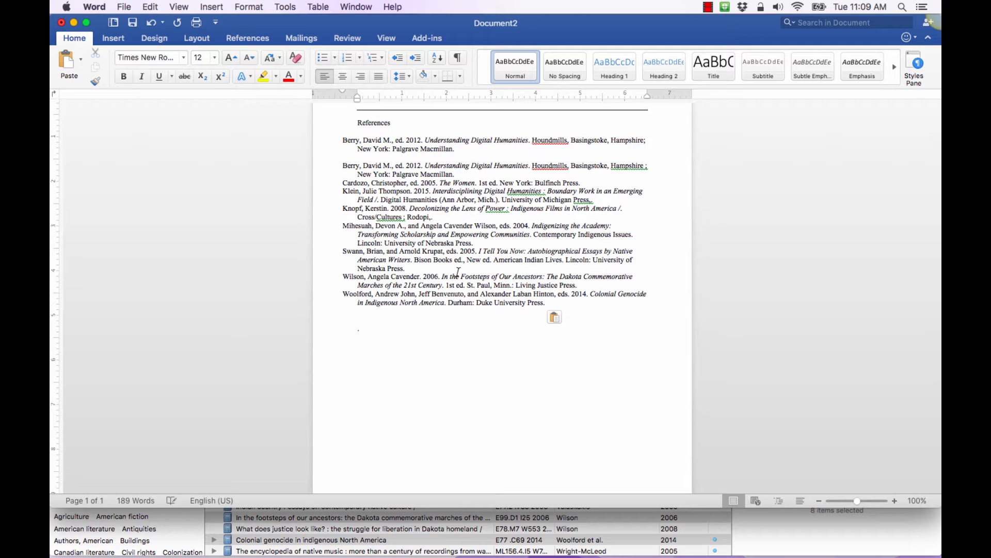